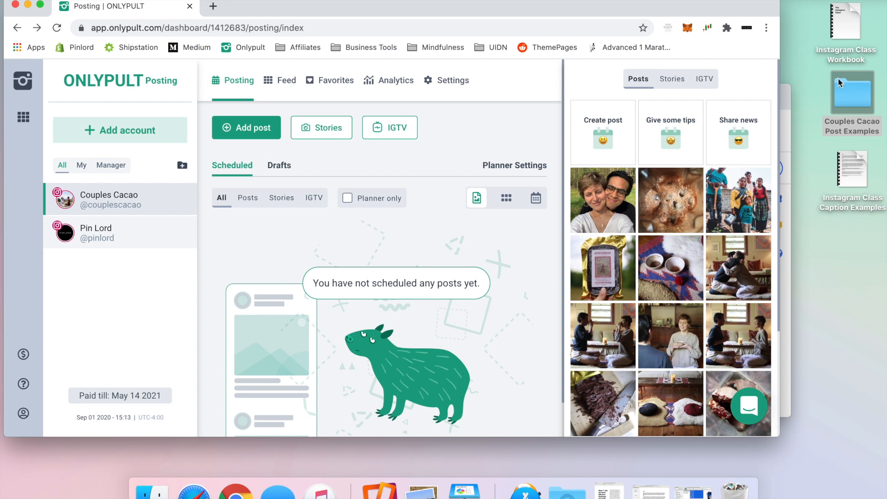
Step: Open the Couples Cacao Post Examples folder beside Onlypult's posting page
double_click(856, 91)
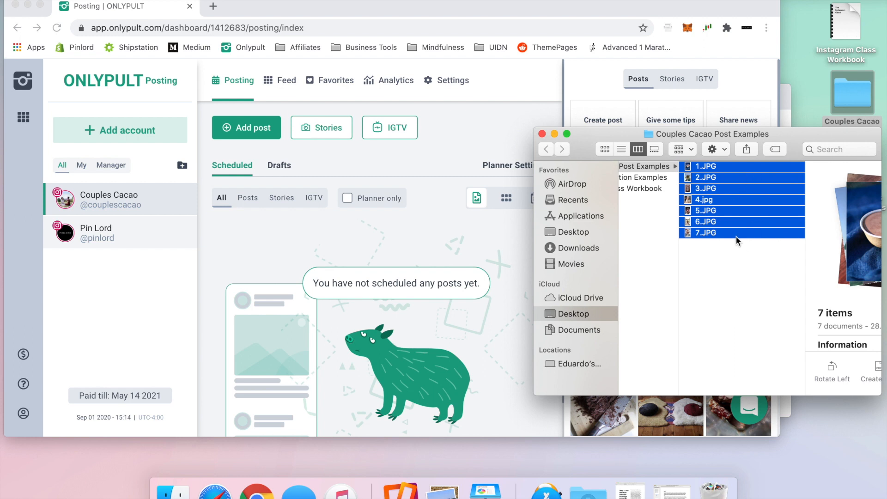
Step: Put away the Finder folder window and open the Instagram Class Caption Examples PDF
left_click(554, 134)
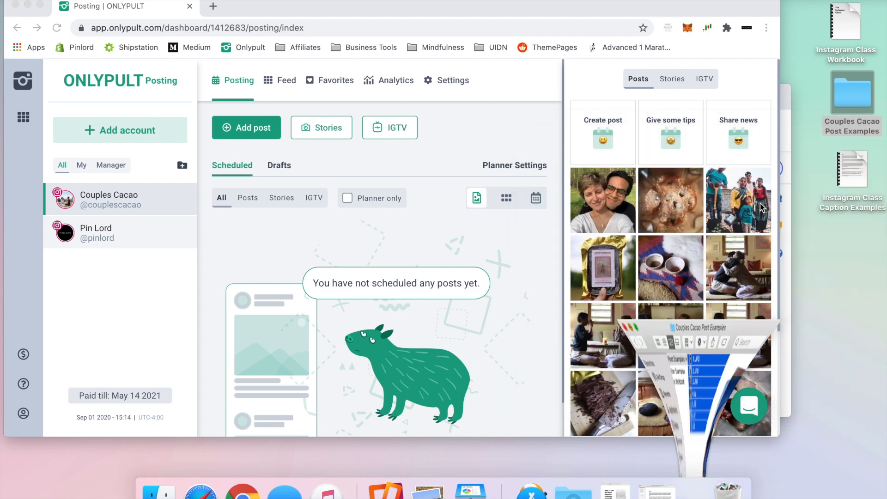
double_click(852, 171)
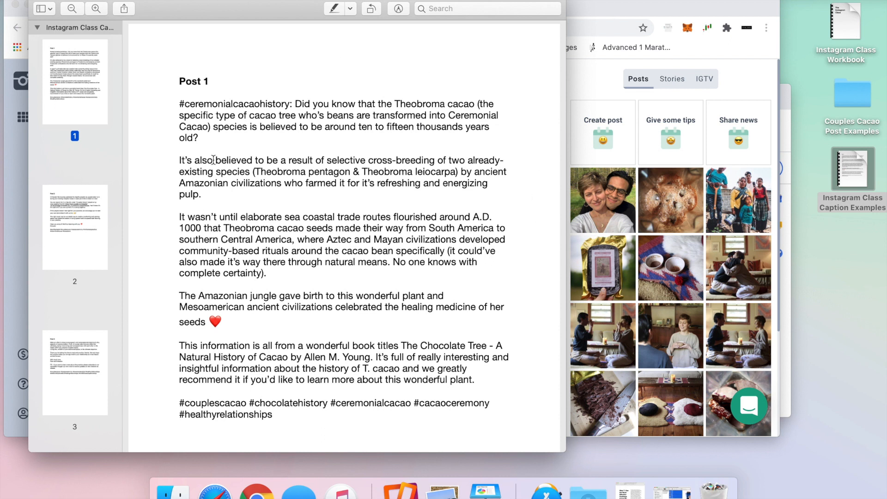
Step: Minimise the caption PDF and start a new Couples Cacao post in Onlypult
key("super+m")
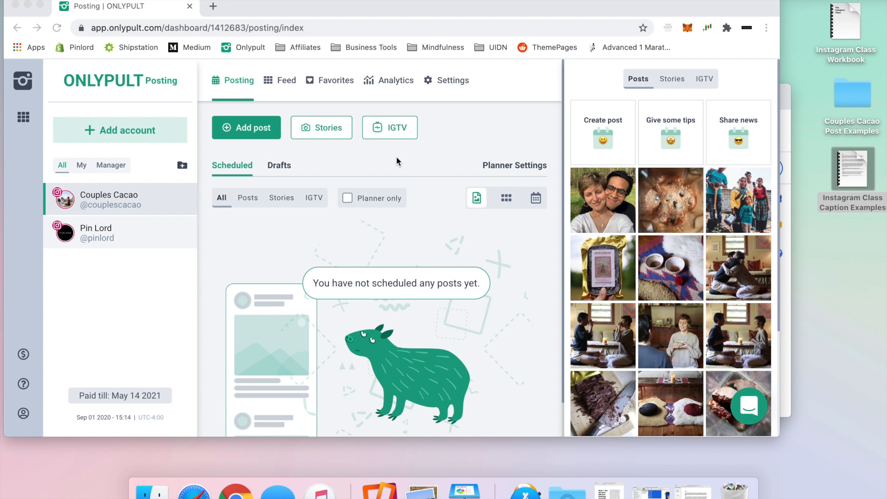
left_click(242, 133)
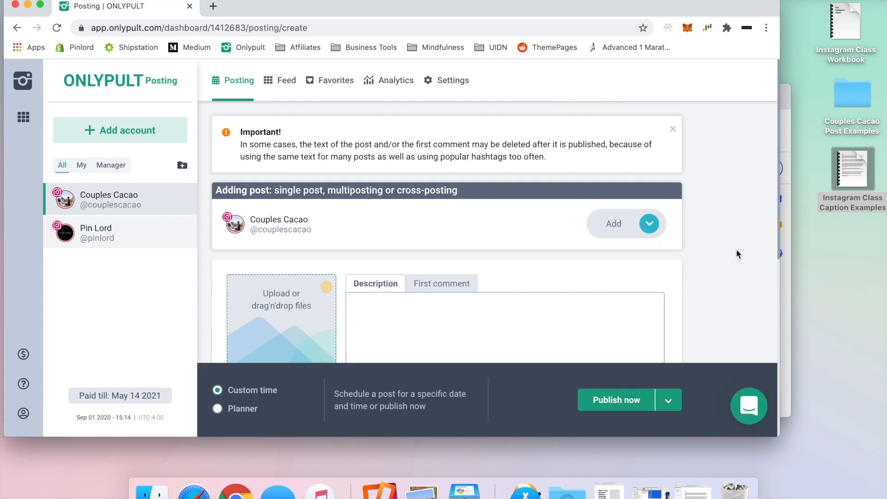
Step: Upload all seven JPGs from the Couples Cacao Post Examples folder into the new post form
scroll(737, 253, "down", 10)
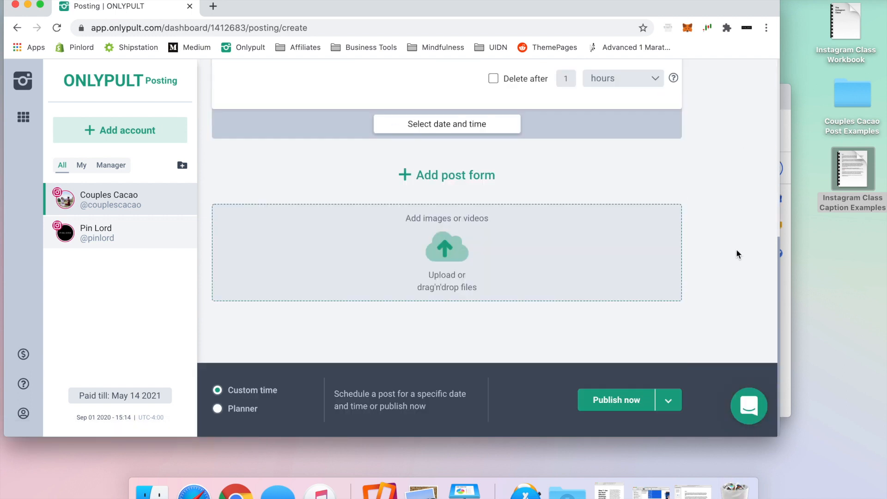
left_click(853, 103)
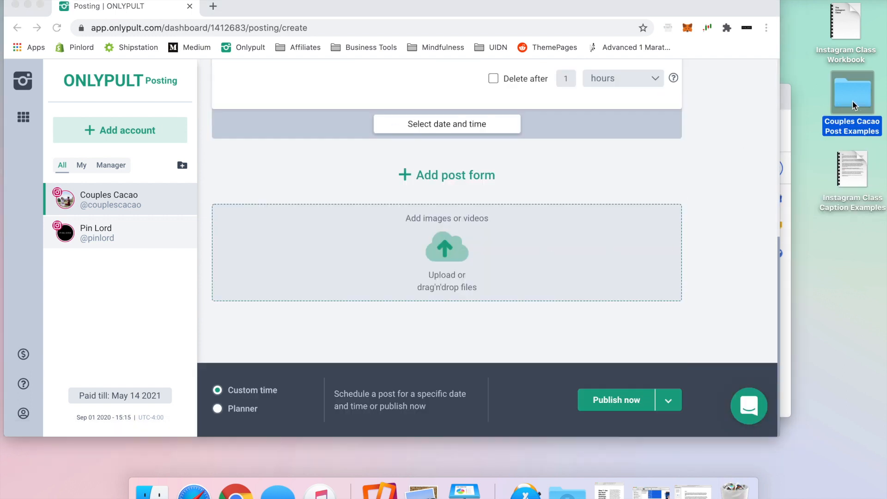
double_click(851, 101)
key("super+a")
left_click_drag(774, 199, 506, 247)
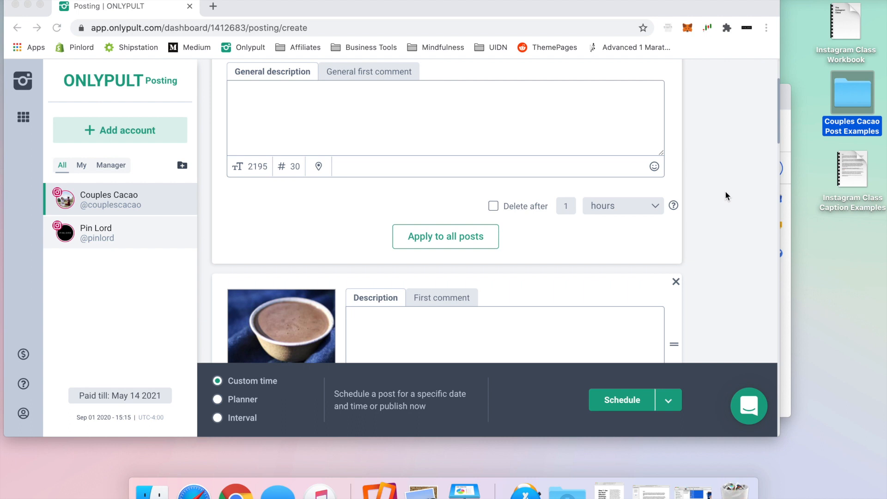
Step: Review the post cards and the cacao post's First comment and Description tabs
scroll(725, 191, "down", 10)
scroll(725, 190, "down", 12)
scroll(725, 190, "up", 20)
scroll(725, 190, "up", 7)
scroll(725, 190, "down", 1)
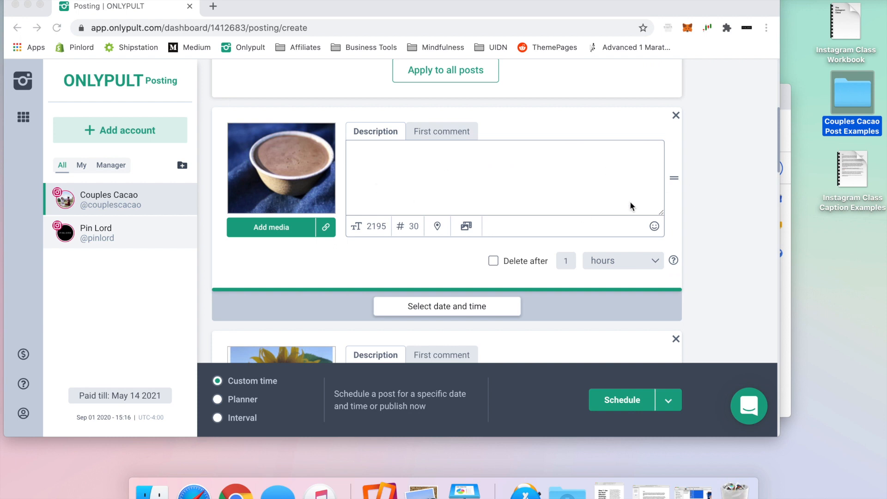
left_click(450, 130)
left_click(450, 131)
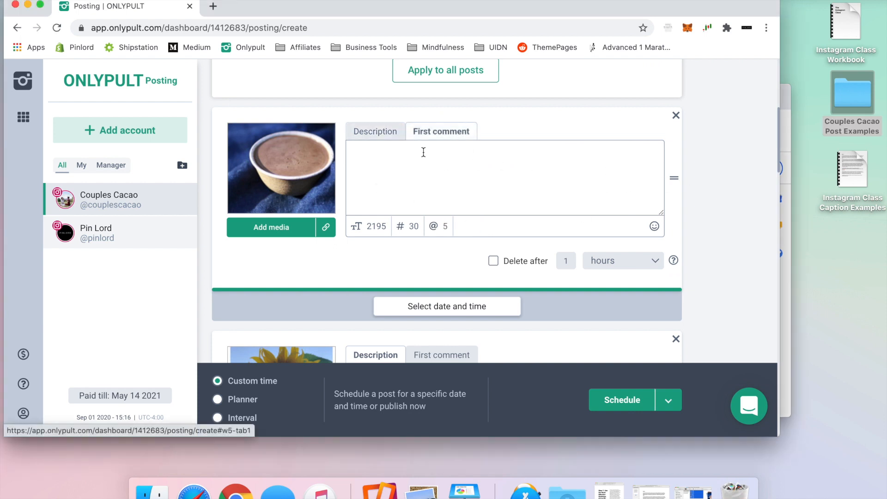
left_click(376, 131)
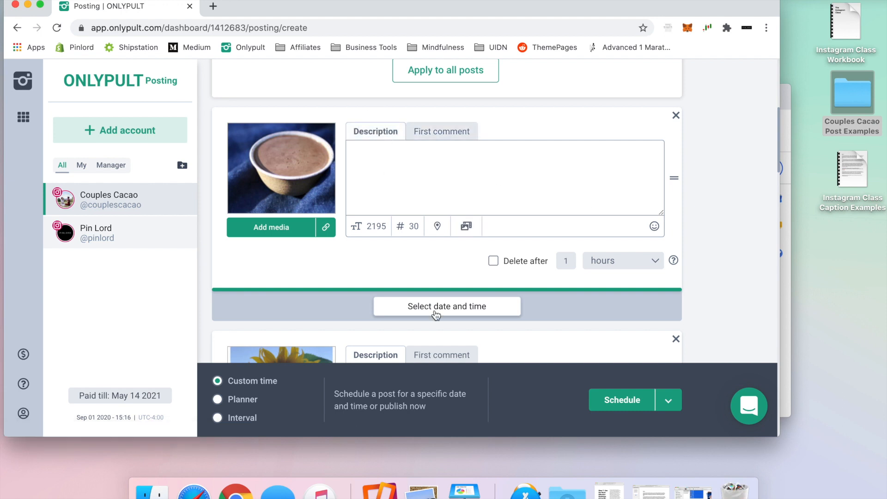
mouse_move(284, 166)
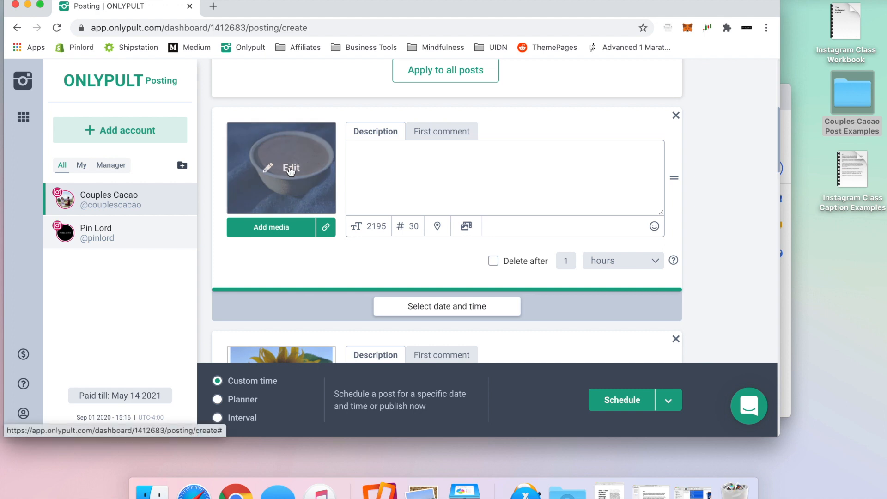
Step: Paste the Post 1 caption into the cacao post's Description, adding blank lines between paragraphs
double_click(853, 170)
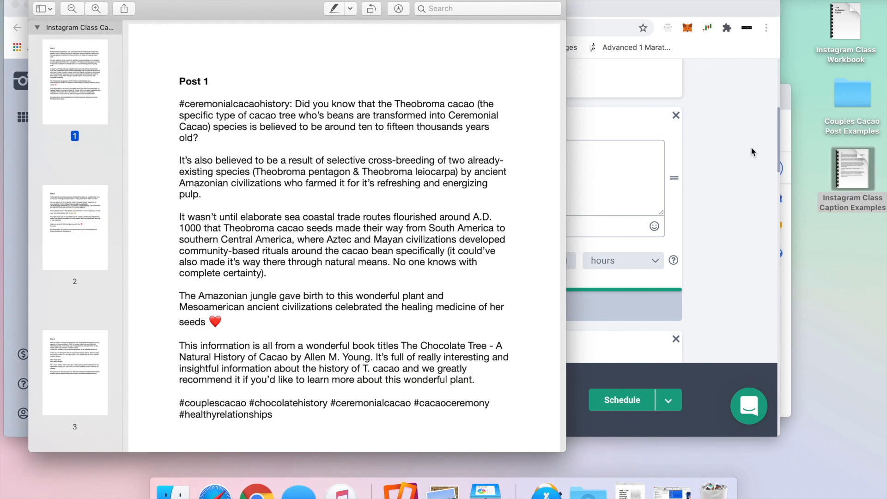
left_click(486, 373)
left_click_drag(486, 372, 173, 99)
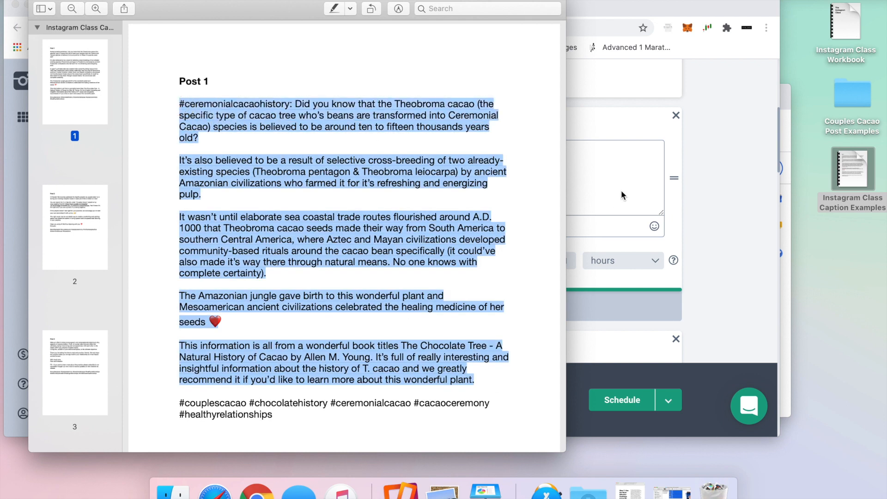
left_click(536, 180)
key("super+v")
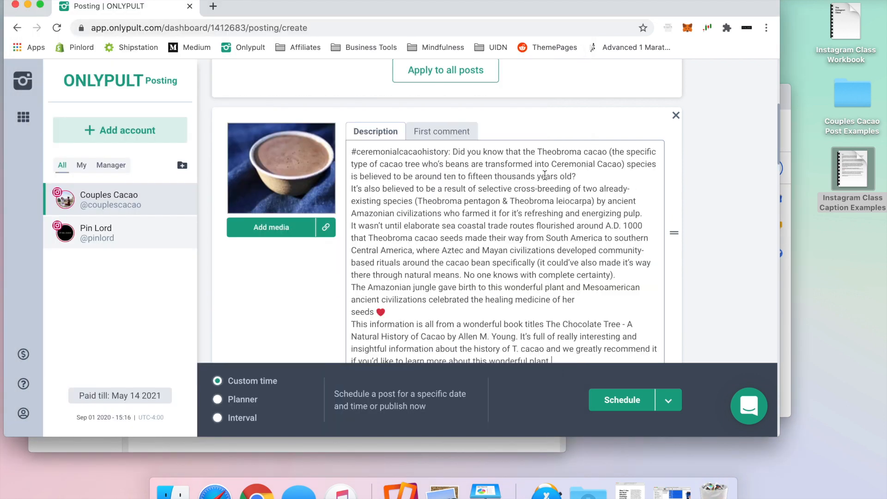
left_click(583, 174)
key("Return")
scroll(582, 262, "down", 3)
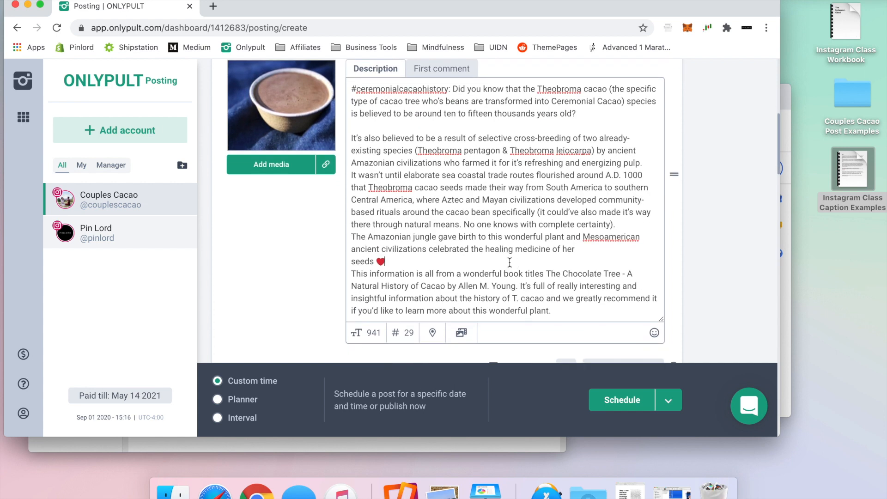
key("Return")
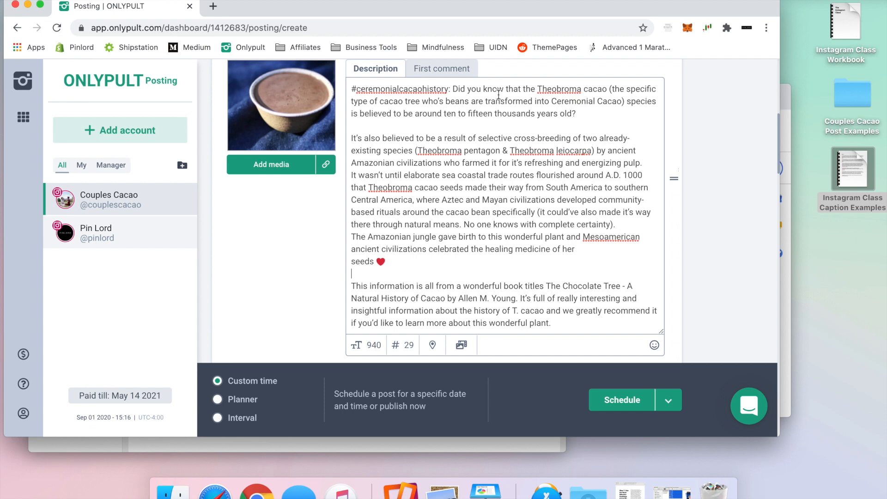
Step: Copy the five Post 1 hashtags from the PDF into the cacao post's First comment
left_click(461, 70)
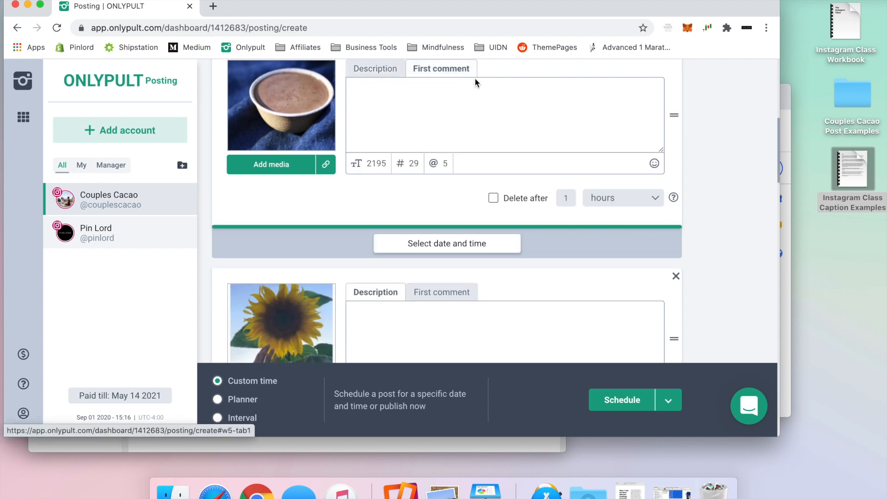
key("ctrl+Up")
left_click(210, 139)
scroll(358, 212, "down", 3)
left_click_drag(171, 344, 172, 327)
key("super+c")
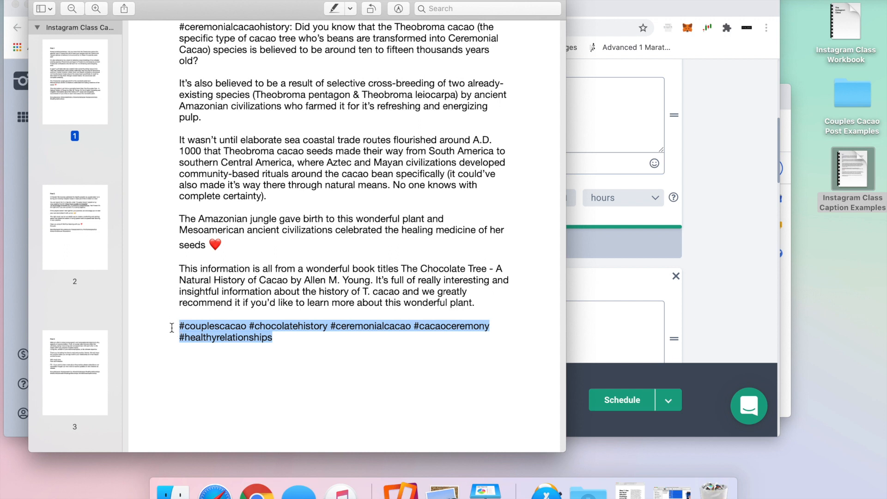
left_click(636, 106)
key("super+v")
scroll(686, 122, "up", 3)
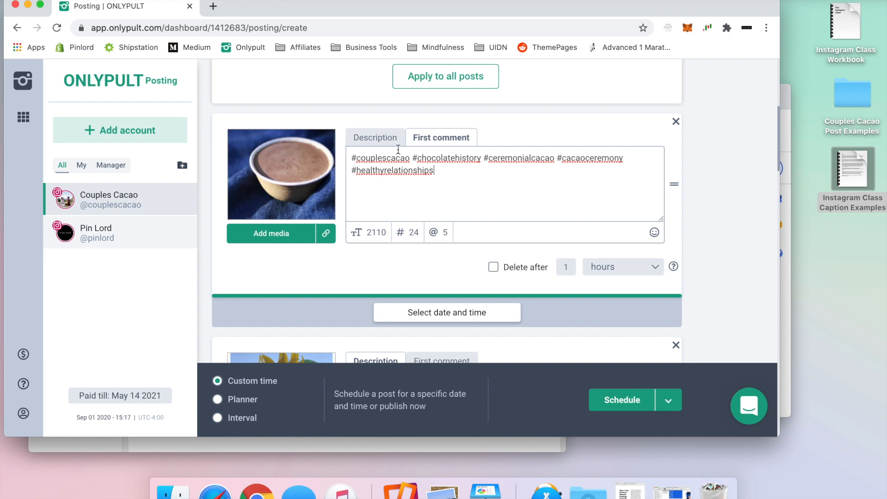
left_click(373, 138)
Step: Crop the cacao cup photo to a 4:5 ratio around the cup and save it
left_click(282, 170)
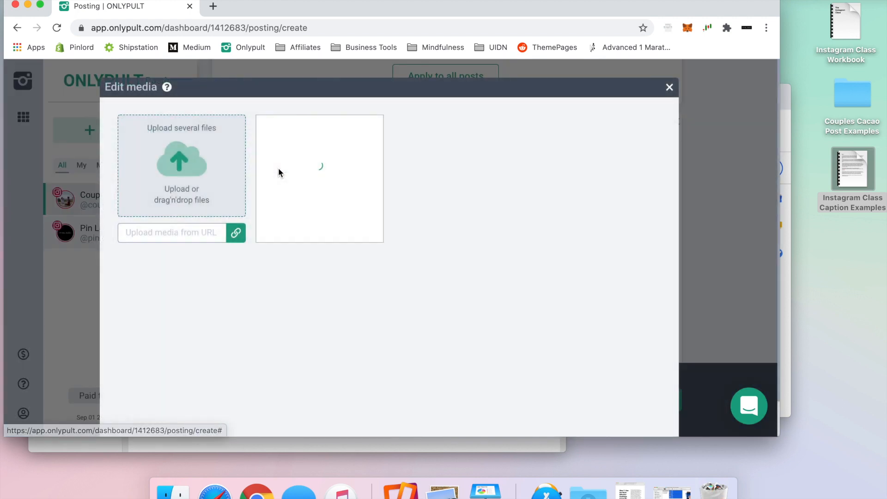
left_click(319, 130)
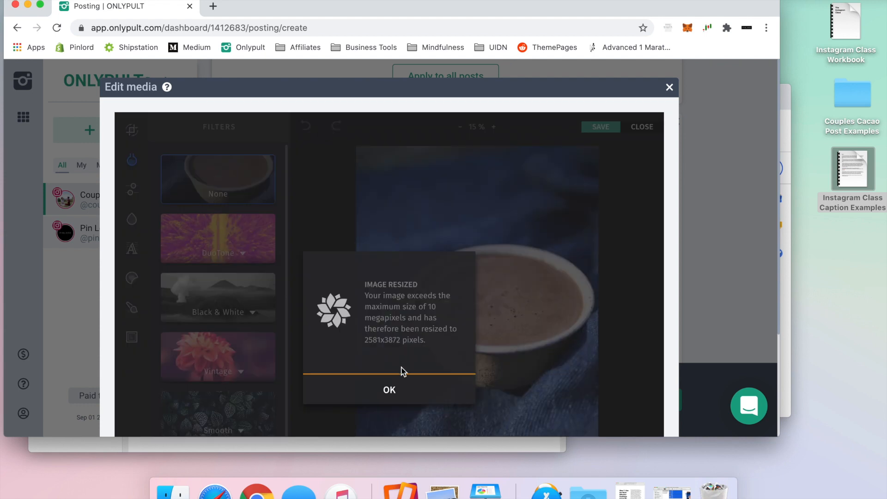
left_click(389, 392)
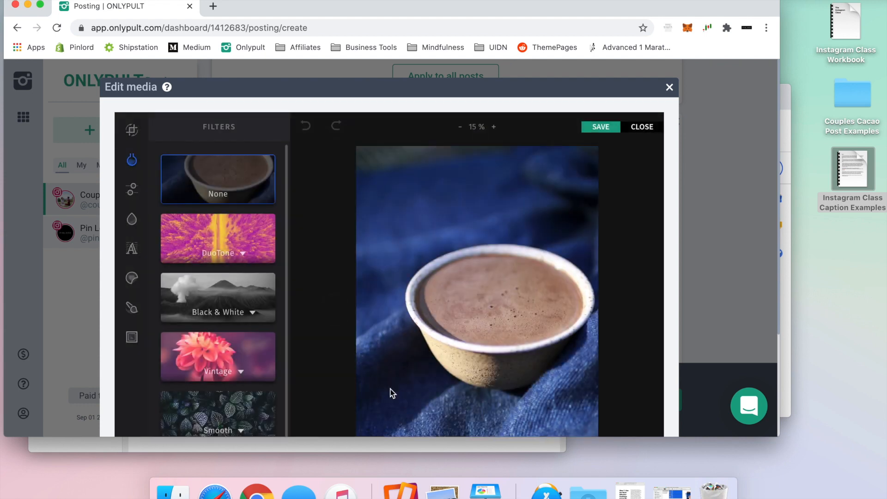
left_click(131, 129)
scroll(229, 245, "down", 3)
left_click(197, 237)
scroll(639, 281, "down", 3)
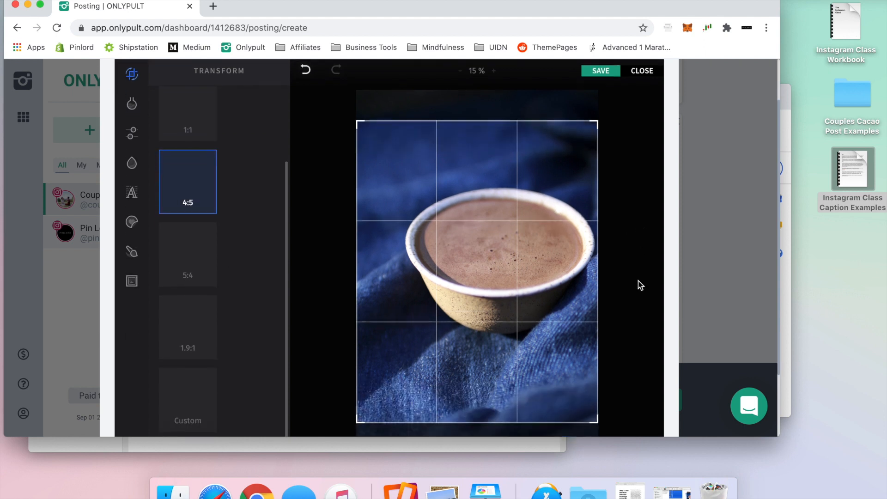
left_click_drag(359, 422, 386, 408)
left_click(601, 73)
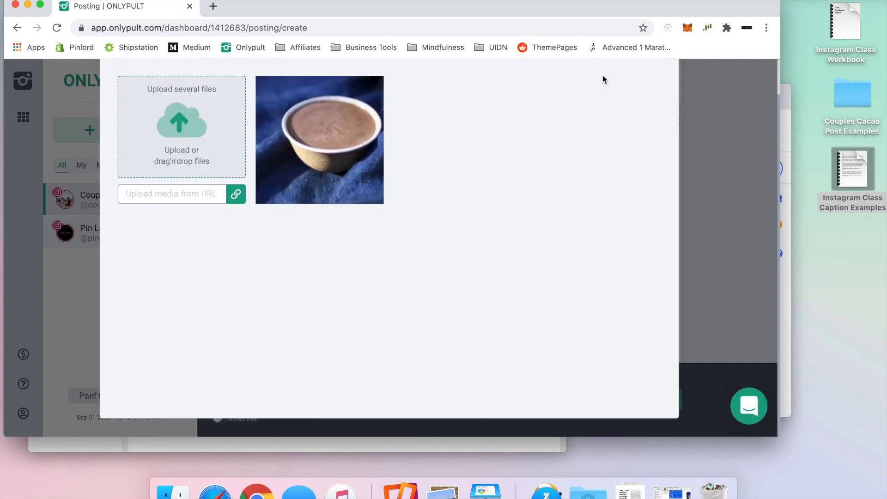
Step: Tag the Instagram profiles on the cacao cup photo, save the tags, and close the media dialog
left_click(345, 90)
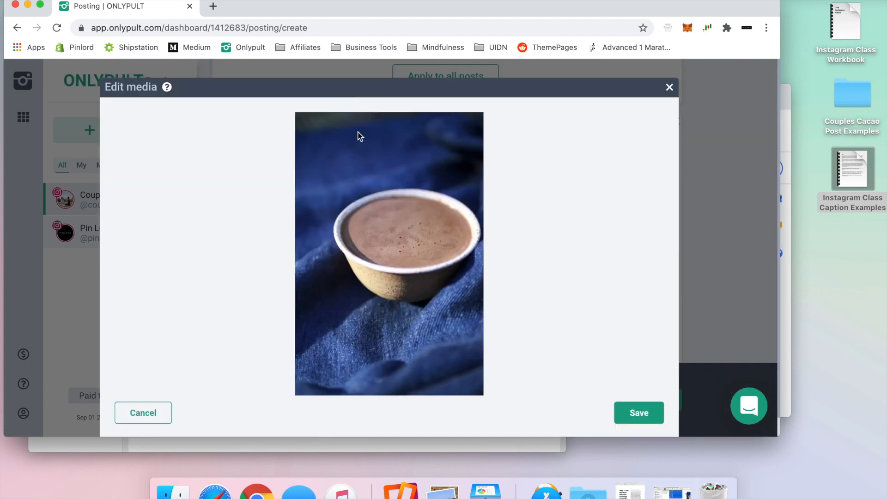
left_click(344, 242)
type("the")
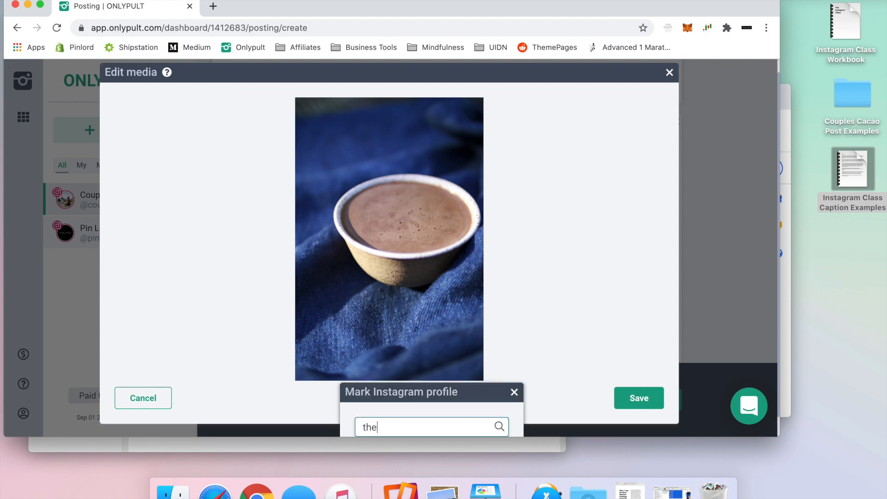
scroll(464, 317, "down", 2)
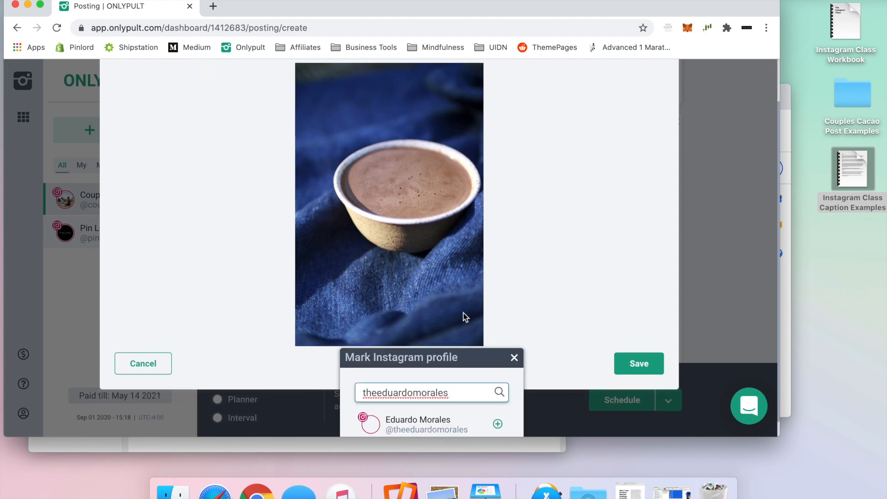
left_click(499, 425)
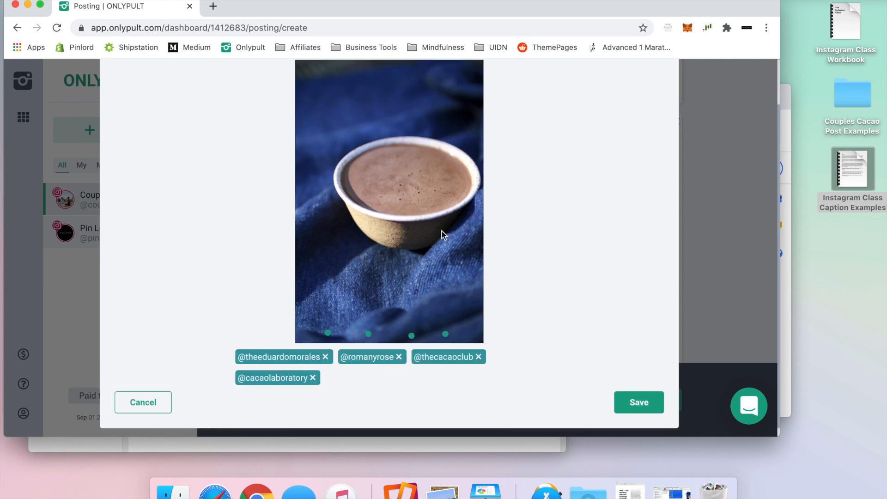
scroll(442, 231, "up", 1)
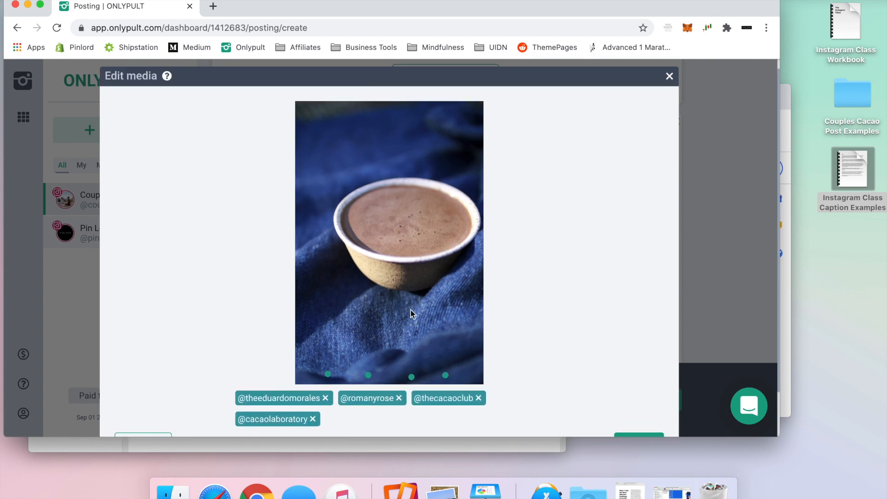
scroll(412, 314, "down", 1)
left_click(638, 391)
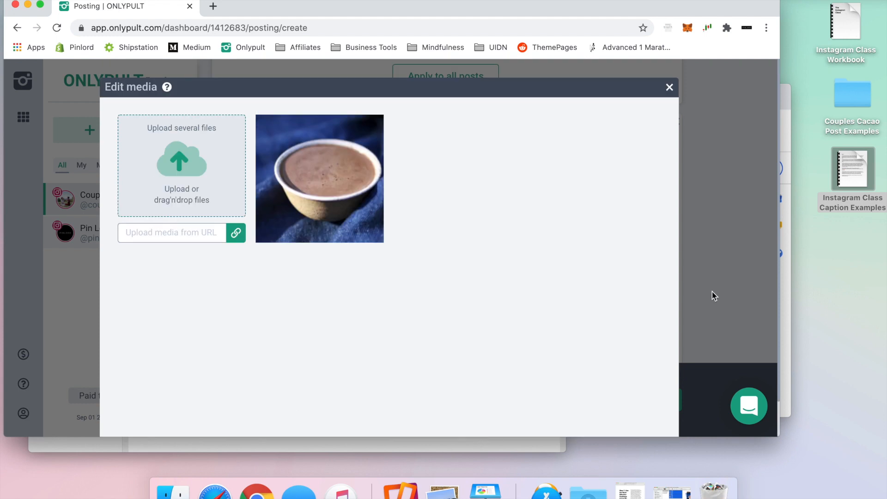
left_click(670, 87)
mouse_move(278, 162)
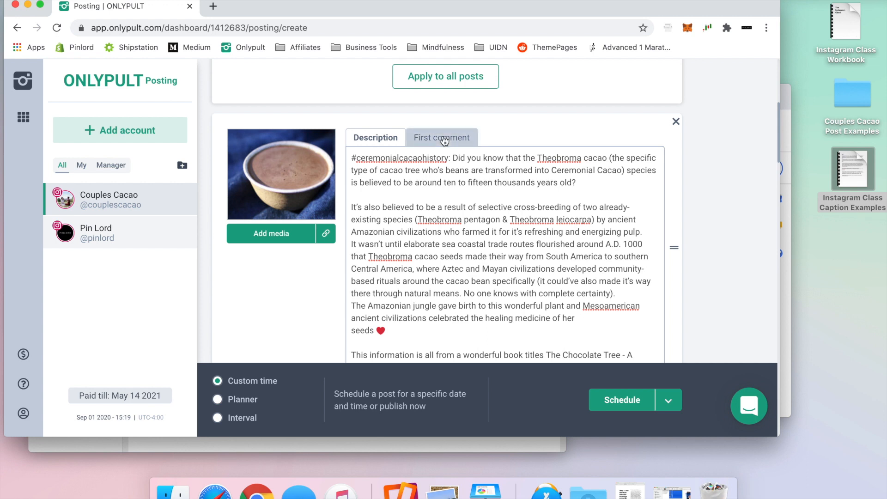
Step: Keep Sep 01 2020, choose hour 21 and minutes 00, and save the publish time
scroll(444, 141, "down", 5)
left_click(478, 301)
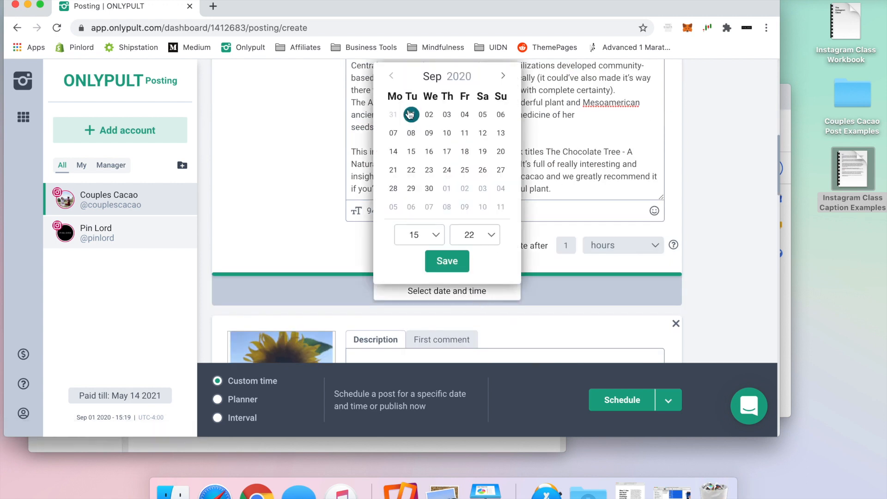
left_click(422, 235)
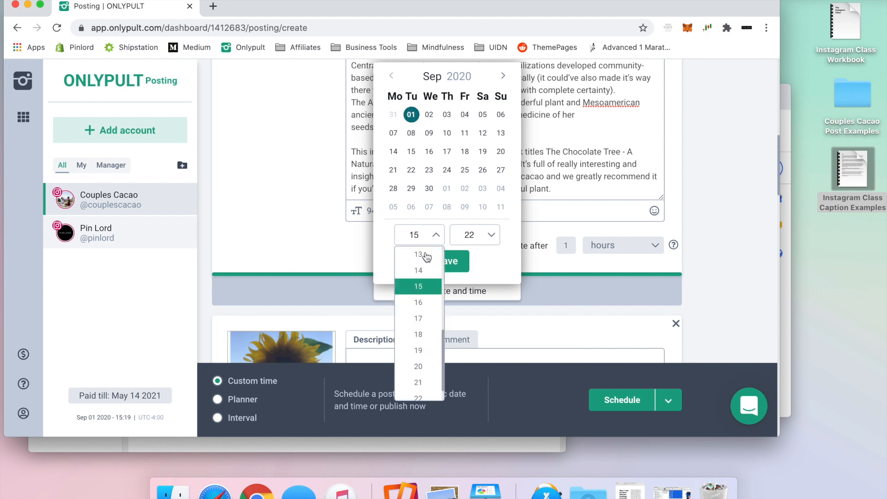
left_click(419, 360)
left_click(491, 235)
scroll(481, 264, "up", 8)
left_click(474, 256)
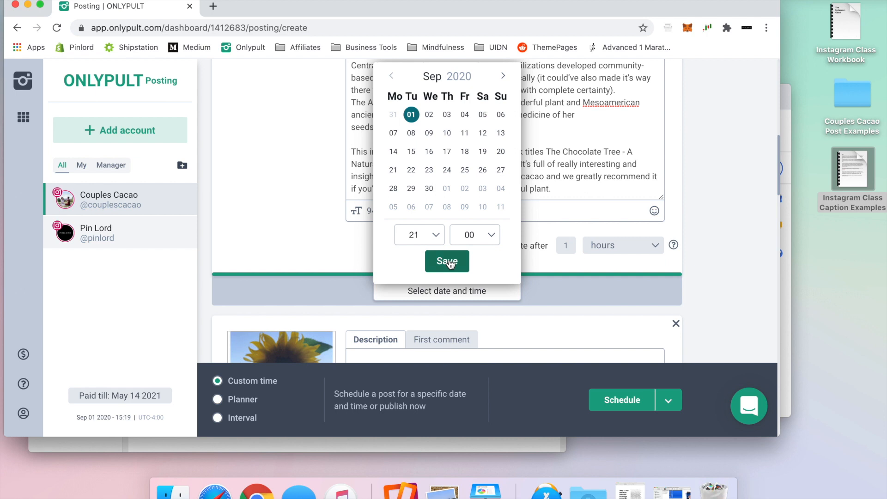
left_click(448, 261)
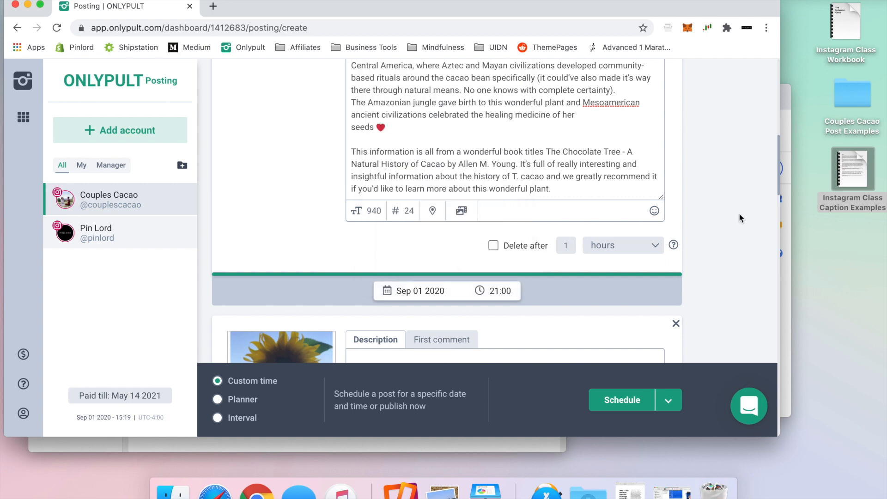
scroll(727, 218, "up", 2)
scroll(720, 220, "down", 2)
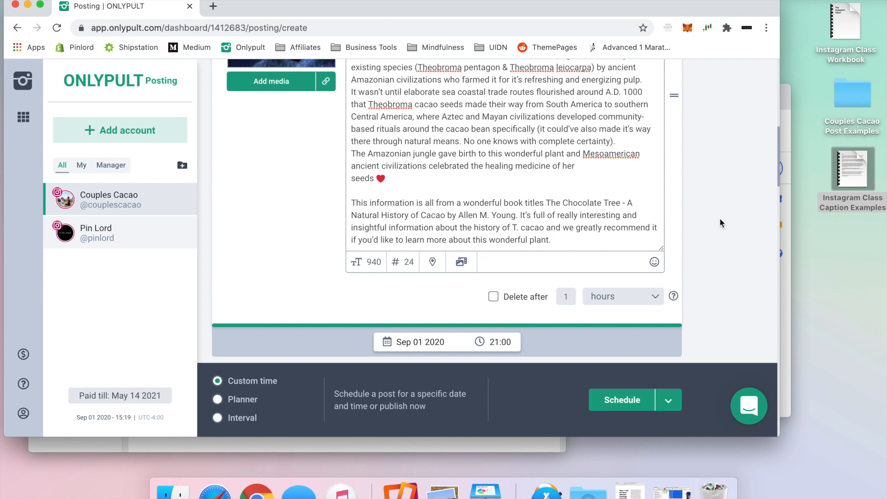
scroll(719, 218, "down", 5)
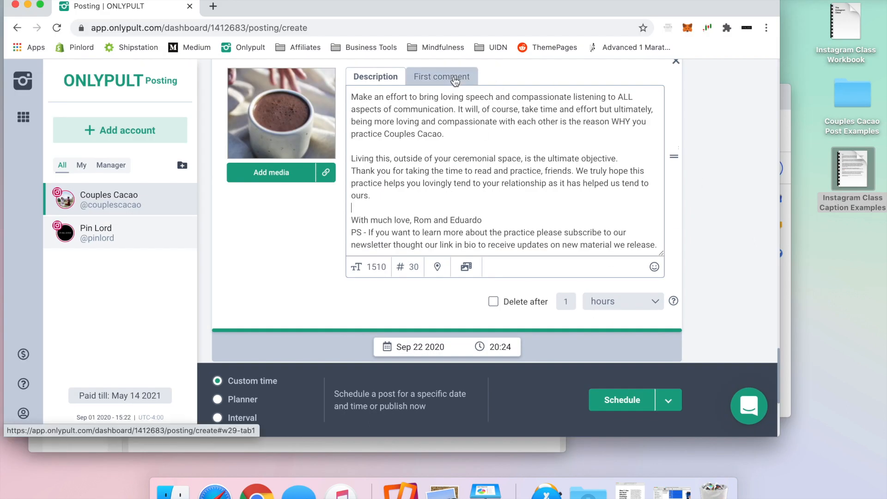
mouse_move(293, 104)
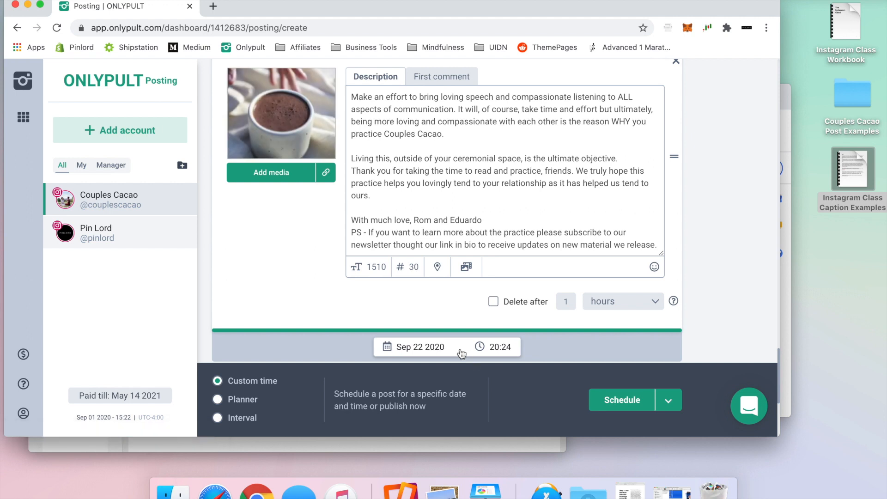
Step: Schedule the posts and check them in the Scheduled list
left_click(609, 400)
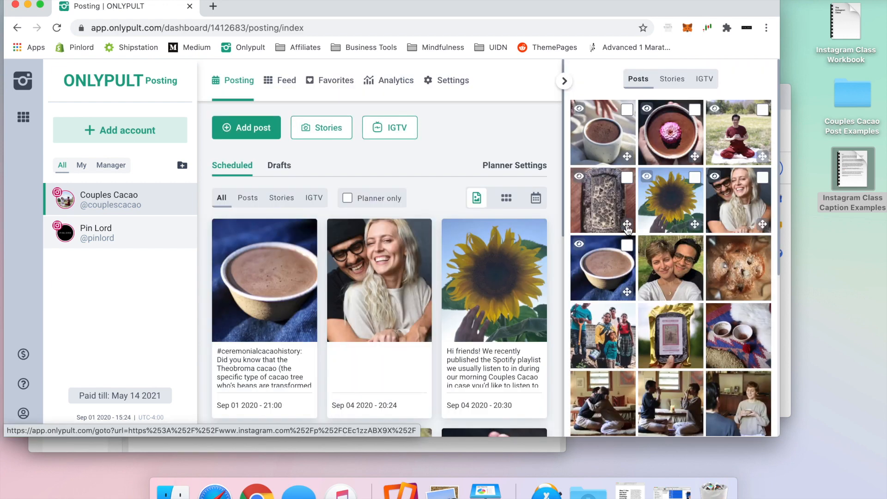
scroll(498, 231, "down", 3)
scroll(499, 231, "down", 3)
scroll(331, 263, "up", 5)
scroll(347, 263, "up", 2)
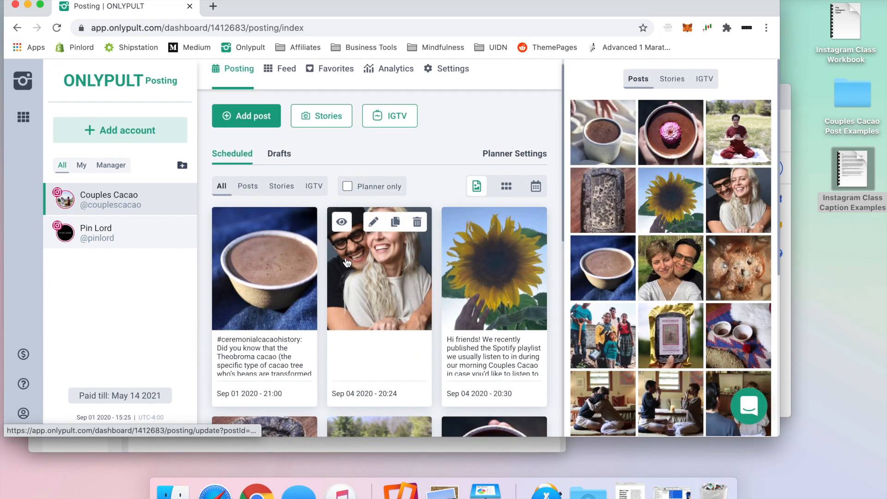
scroll(347, 263, "up", 1)
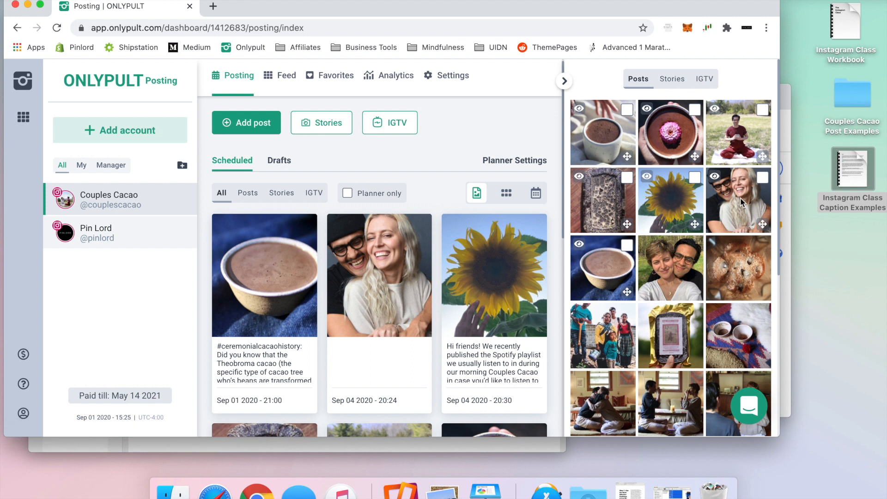
Step: Move the couple photo to row 1, column 2 of the feed preview and save the new order
left_click_drag(756, 214, 683, 154)
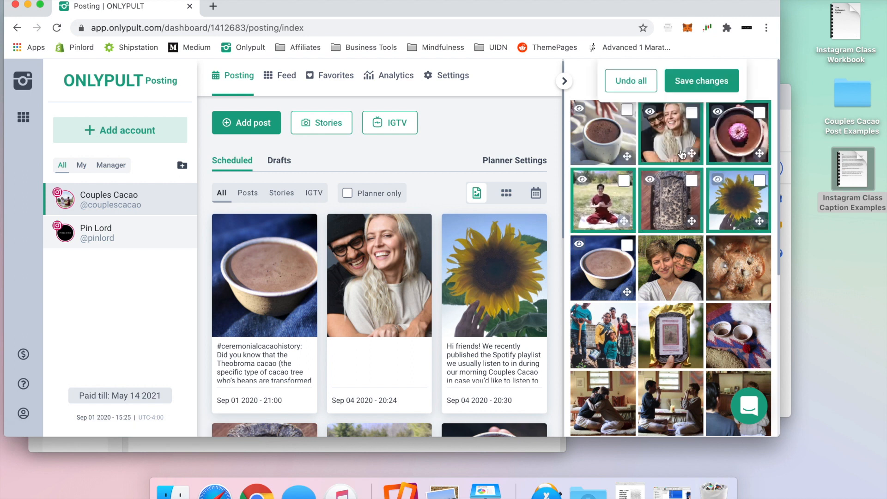
left_click(714, 87)
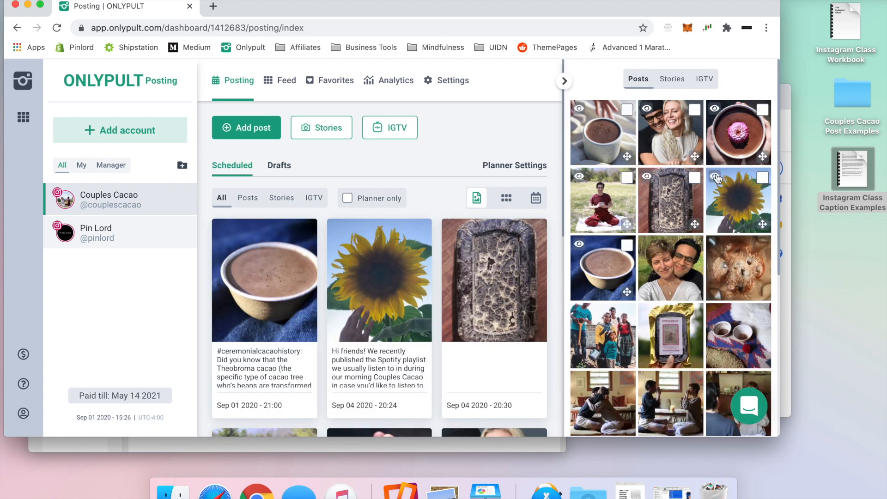
scroll(718, 179, "down", 5)
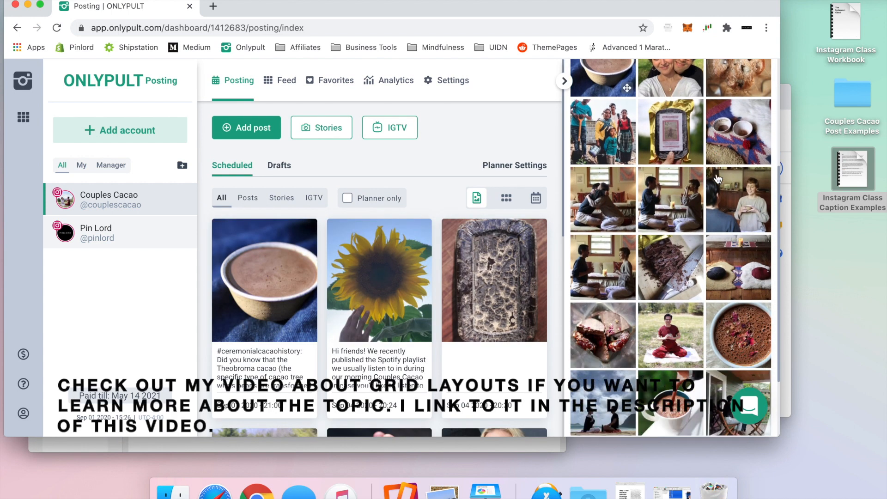
scroll(718, 178, "up", 5)
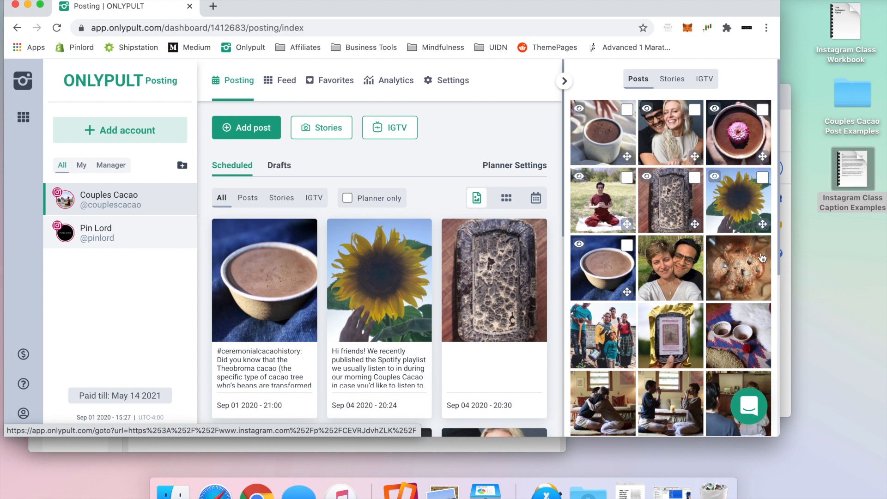
mouse_move(850, 183)
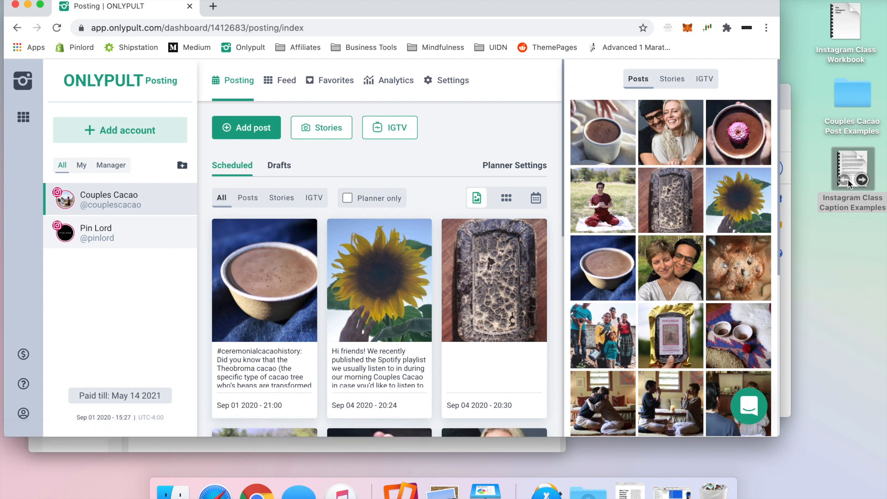